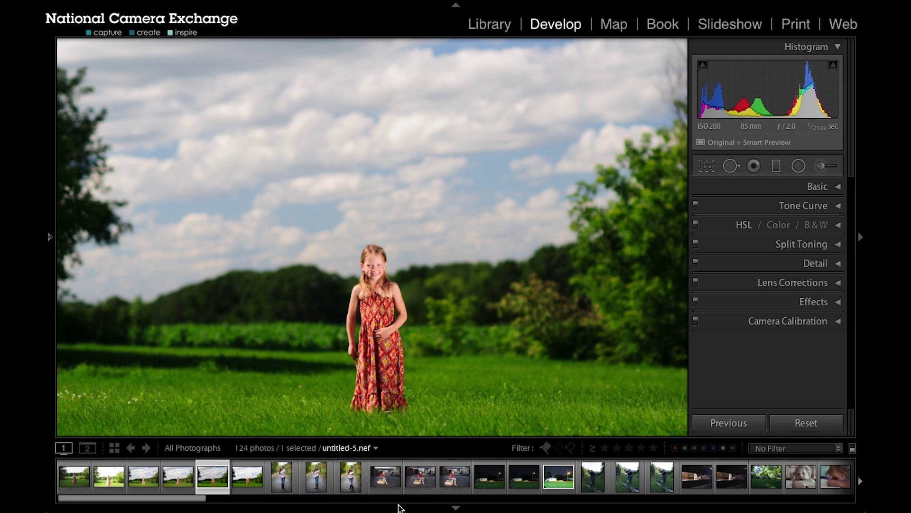
# - Collapse the filmstrip and briefly zoom in and out on the girl
pyautogui.click(397, 508)
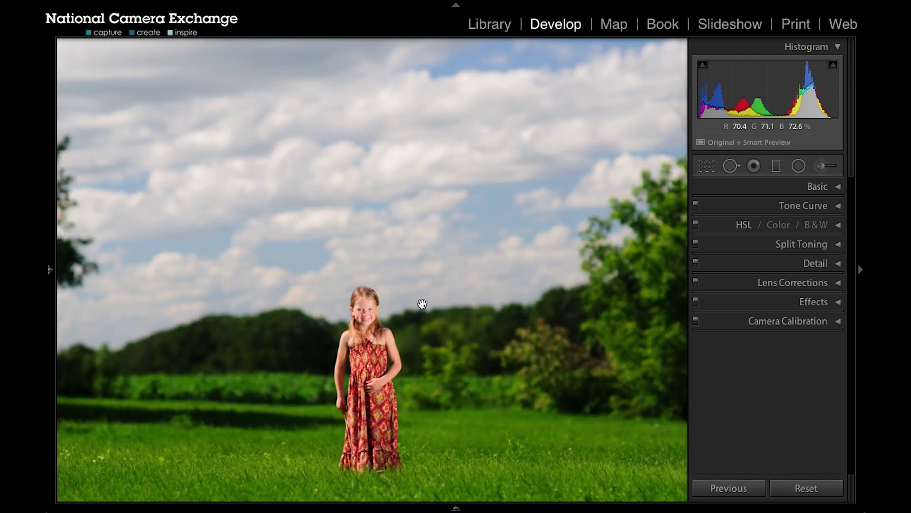
pyautogui.click(422, 304)
pyautogui.click(422, 304)
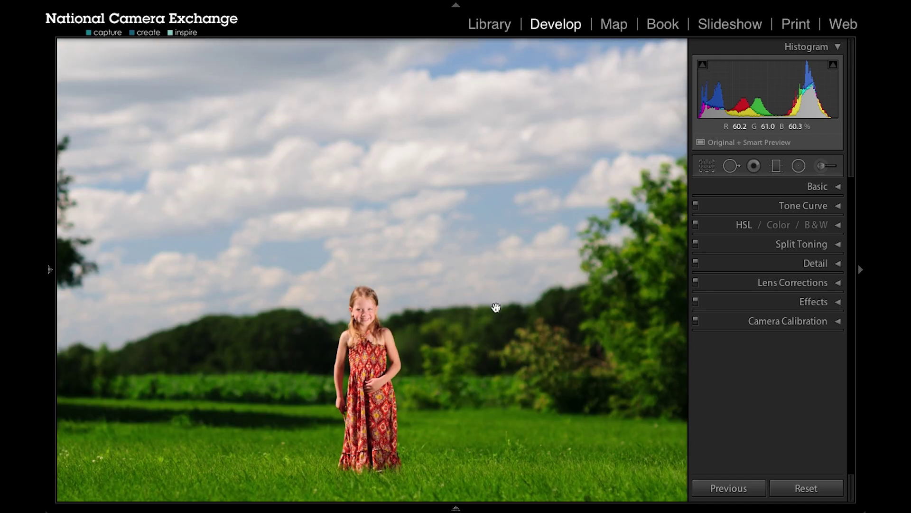
# - Fit the whole field portrait in the view using the Navigator's FIT option
pyautogui.moveTo(48, 101)
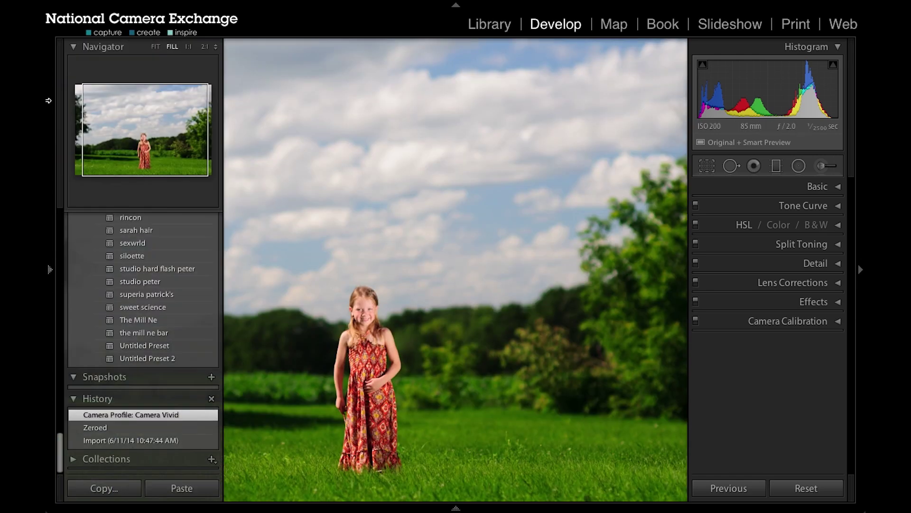
pyautogui.click(155, 47)
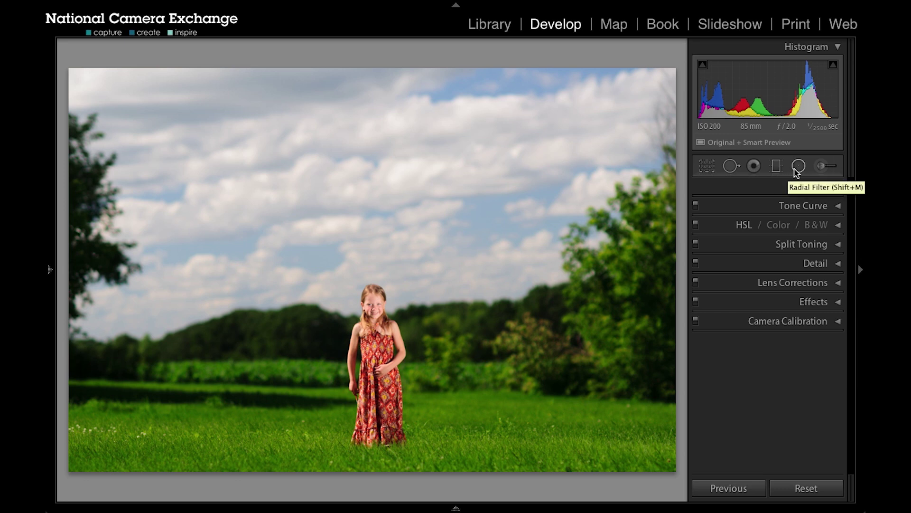
# - Select the Graduated Filter tool (M) to show its effect settings
pyautogui.click(776, 167)
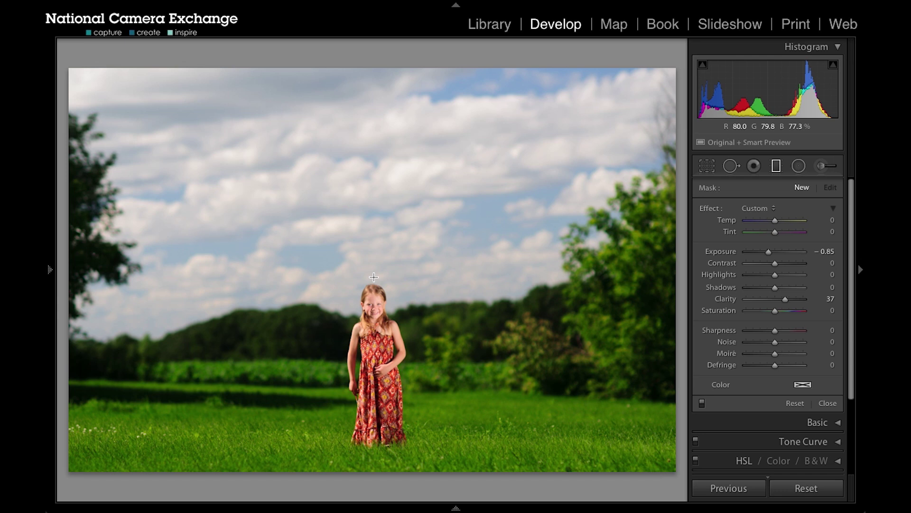
# - Draw a graduated filter from above the girl's head down toward the grass
pyautogui.moveTo(374, 277); pyautogui.dragTo(387, 354)
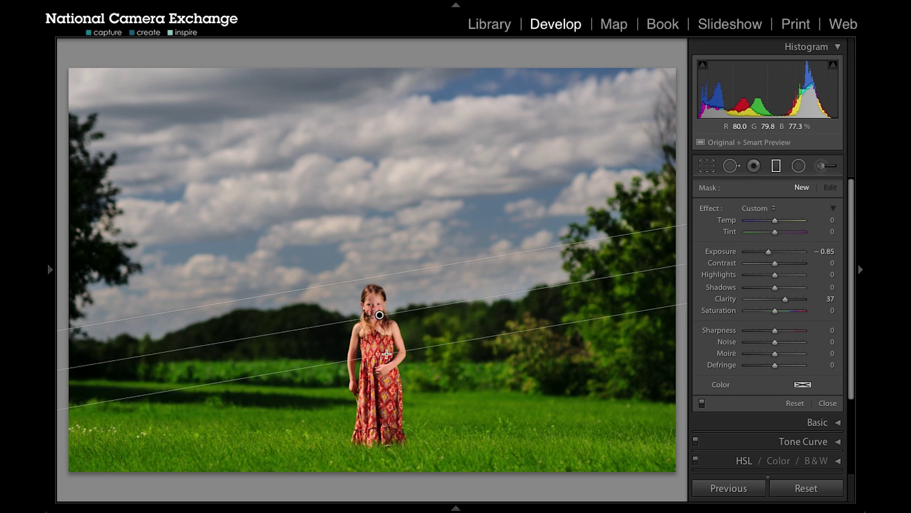
pyautogui.moveTo(387, 354); pyautogui.dragTo(386, 376)
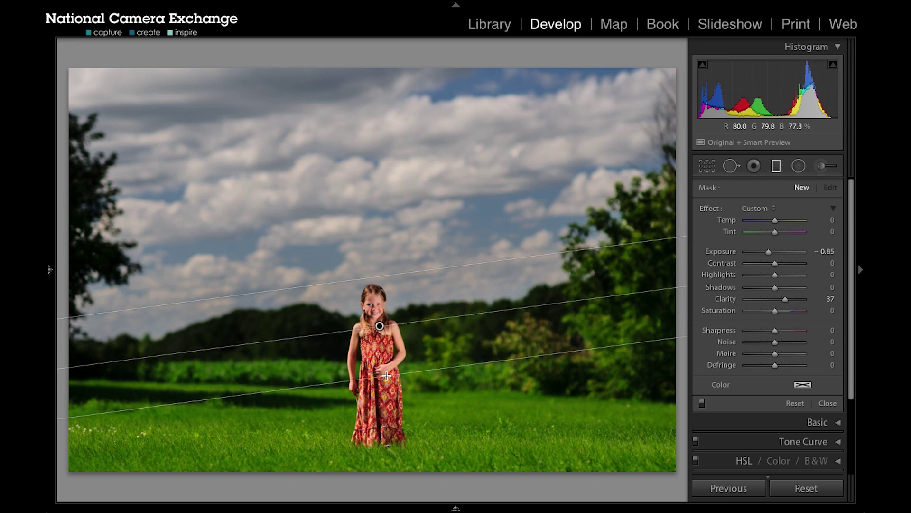
pyautogui.moveTo(386, 375); pyautogui.dragTo(388, 401)
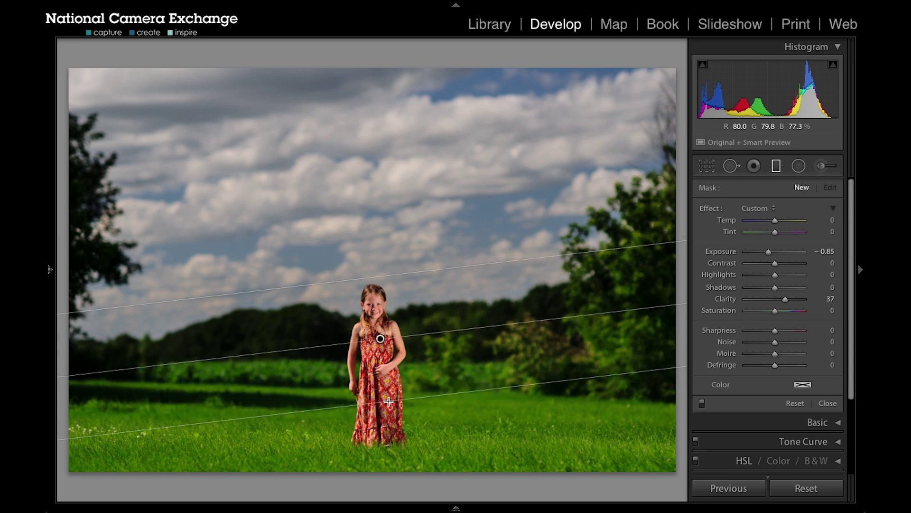
pyautogui.moveTo(388, 401); pyautogui.dragTo(388, 401)
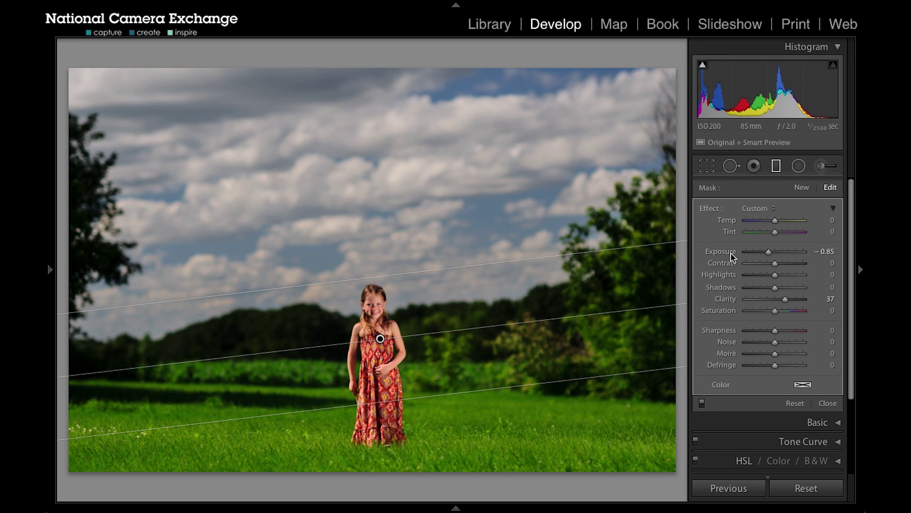
# - Zero all the sky filter's sliders and set its Exposure to about -0.44
pyautogui.doubleClick(730, 256)
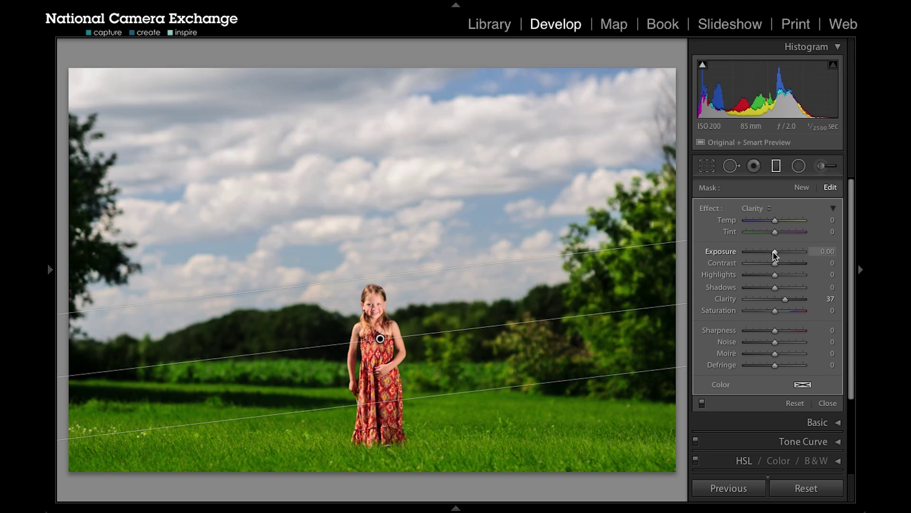
pyautogui.moveTo(775, 255)
pyautogui.mouseDown()
pyautogui.moveTo(785, 252)
pyautogui.moveTo(759, 251)
pyautogui.mouseUp()
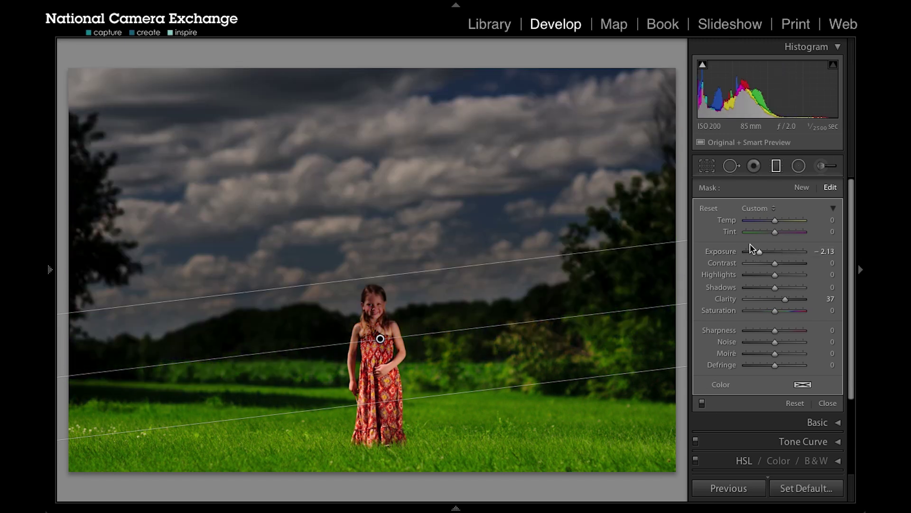
pyautogui.keyDown('alt'); pyautogui.click(710, 211); pyautogui.keyUp('alt')
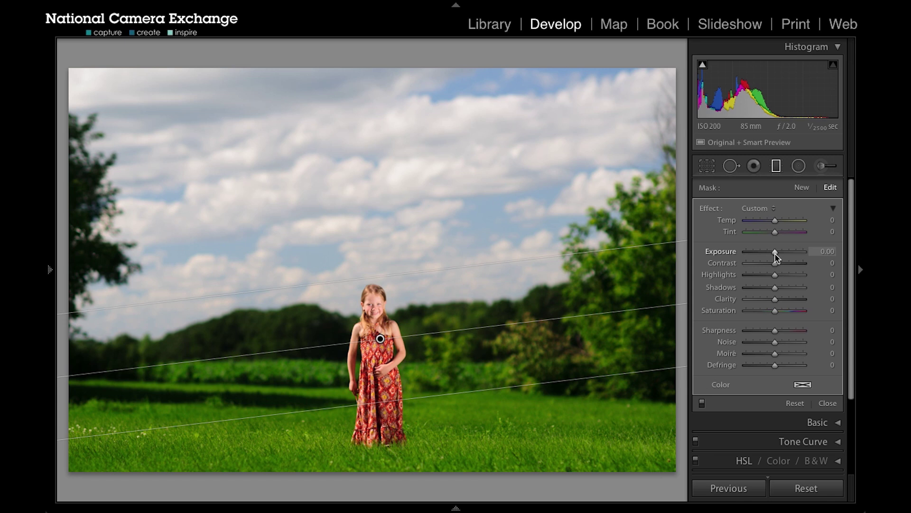
pyautogui.moveTo(776, 257); pyautogui.dragTo(771, 260)
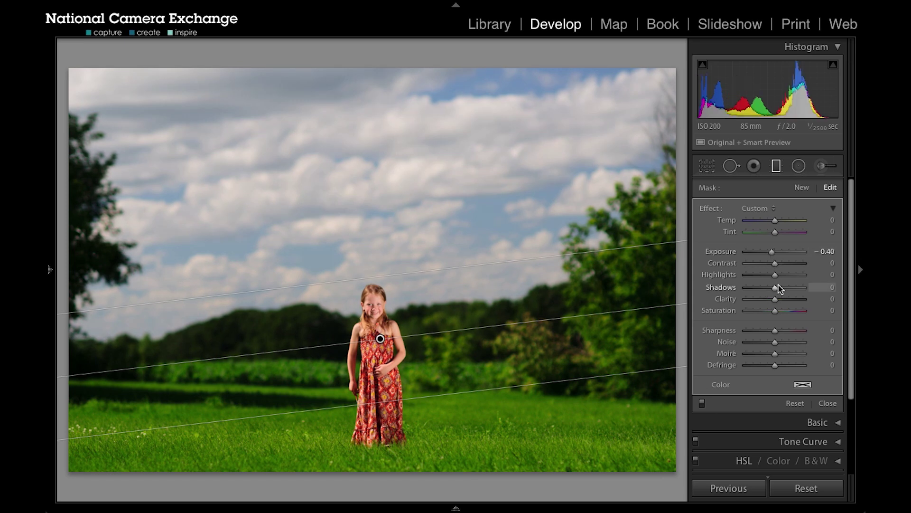
# - Give the sky filter Highlights 21, Shadows 16, Saturation 44, and move it up toward her face
pyautogui.moveTo(779, 283); pyautogui.dragTo(786, 284)
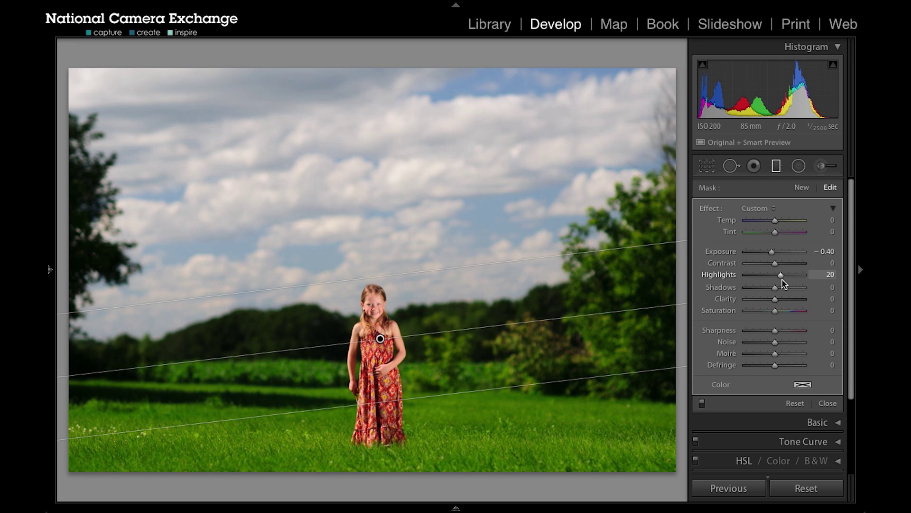
pyautogui.moveTo(784, 283)
pyautogui.mouseDown()
pyautogui.moveTo(770, 293)
pyautogui.moveTo(780, 291)
pyautogui.mouseUp()
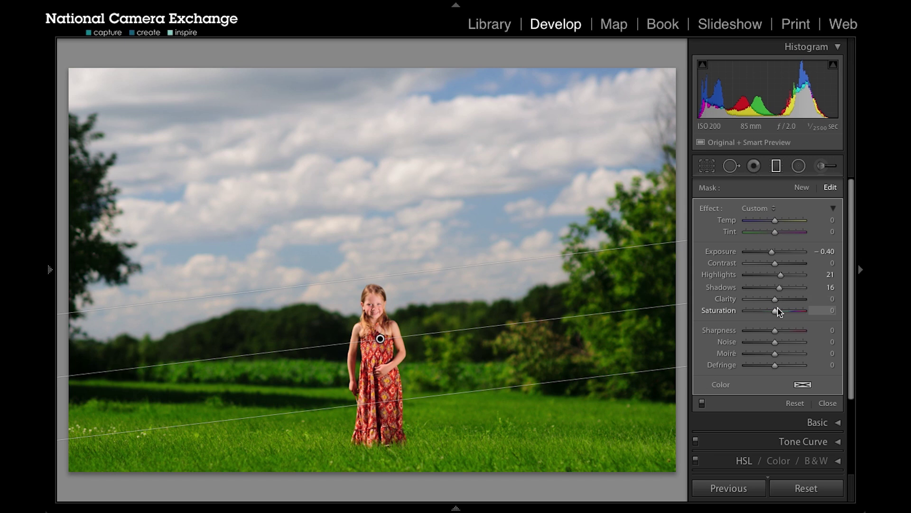
pyautogui.moveTo(776, 312); pyautogui.dragTo(782, 314)
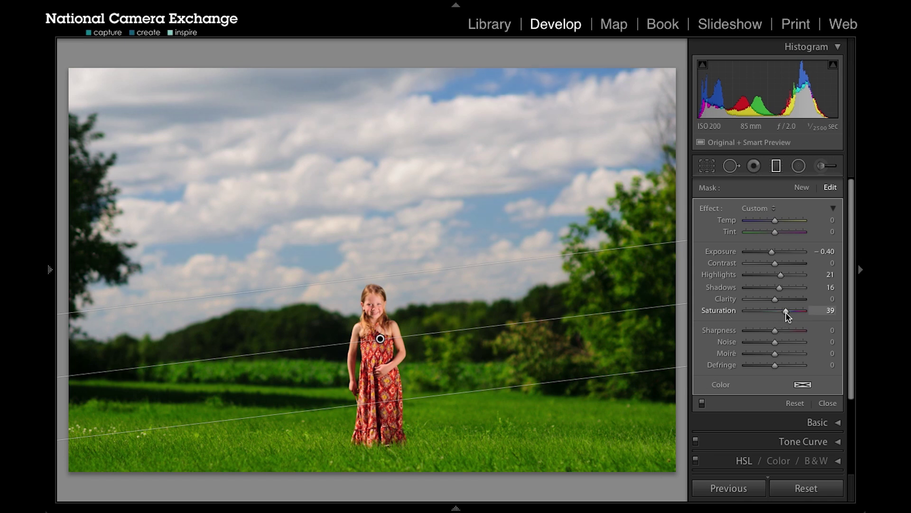
pyautogui.moveTo(785, 311); pyautogui.dragTo(788, 313)
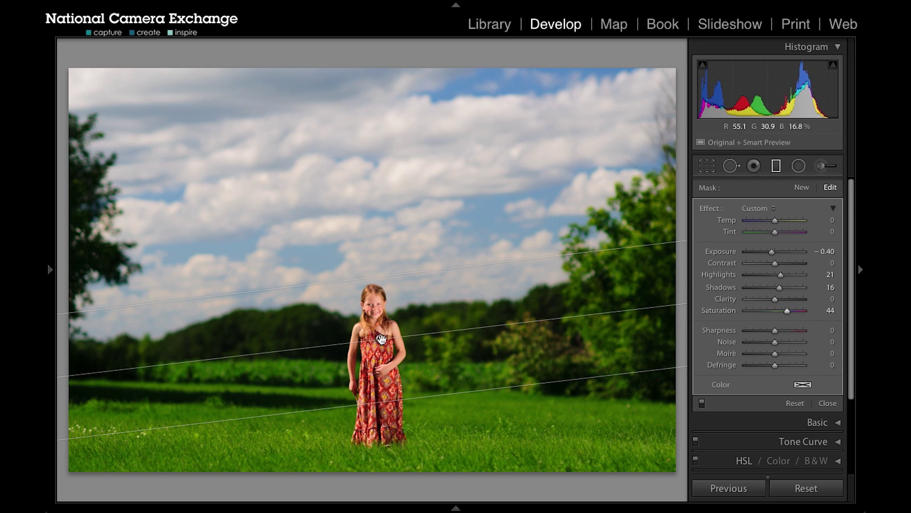
pyautogui.moveTo(381, 339); pyautogui.dragTo(359, 275)
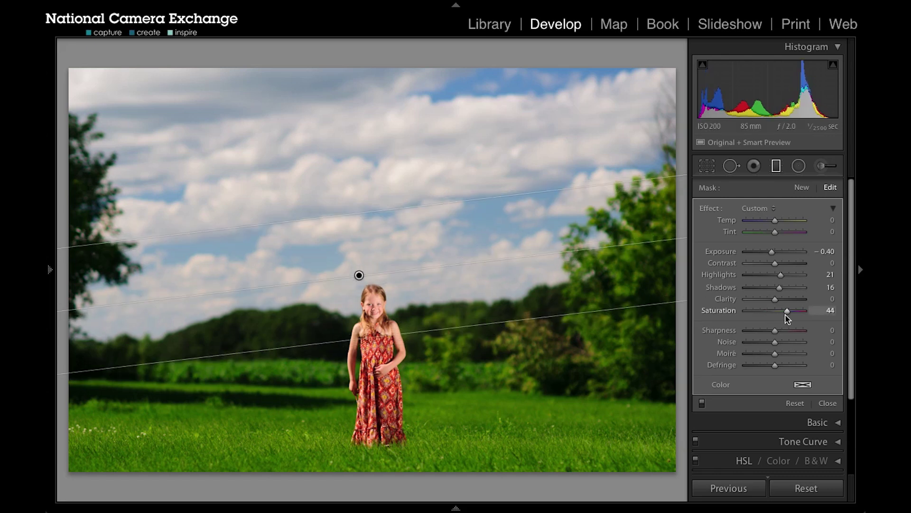
# - Raise the sky filter's Saturation to 56 and bring up its colour picker
pyautogui.moveTo(789, 317); pyautogui.dragTo(792, 316)
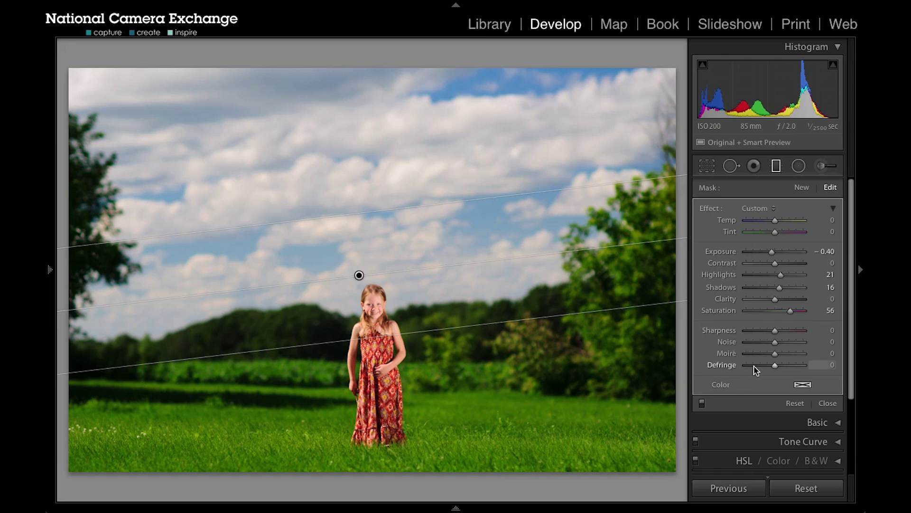
pyautogui.click(801, 388)
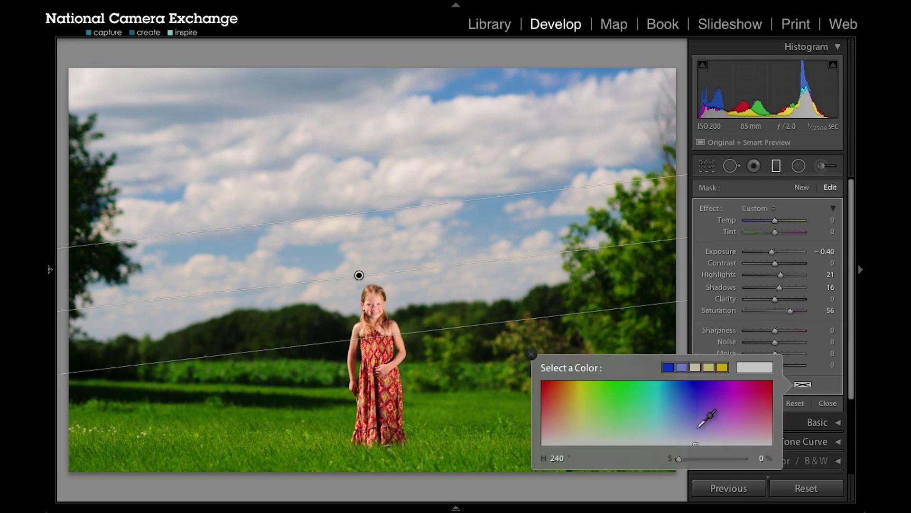
# - Tint the sky filter blue with hue 240 and saturation 30
pyautogui.moveTo(698, 427); pyautogui.dragTo(733, 411)
pyautogui.click(589, 403)
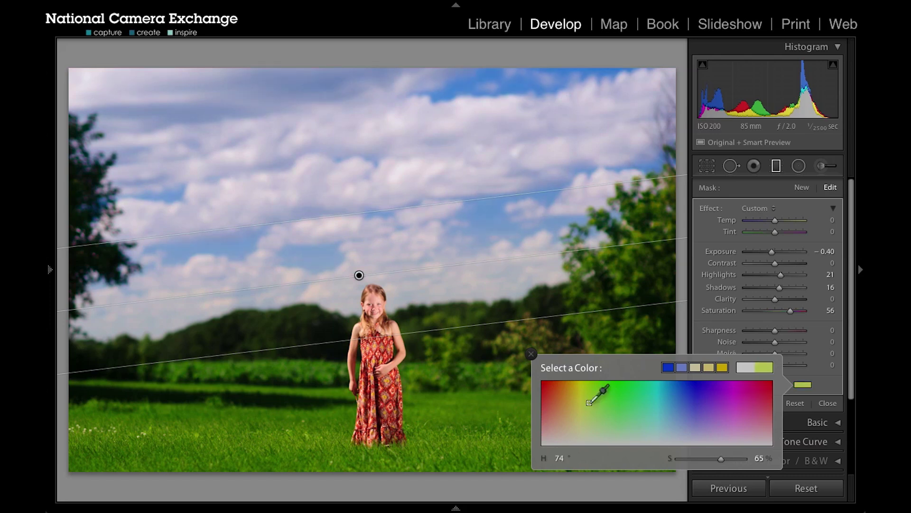
pyautogui.moveTo(589, 402); pyautogui.dragTo(695, 422)
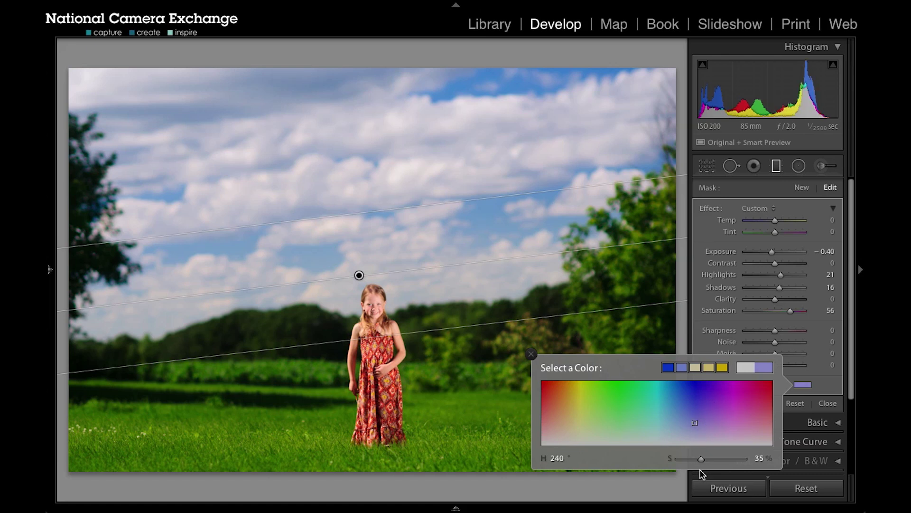
pyautogui.moveTo(702, 463)
pyautogui.mouseDown()
pyautogui.moveTo(731, 461)
pyautogui.moveTo(699, 463)
pyautogui.mouseUp()
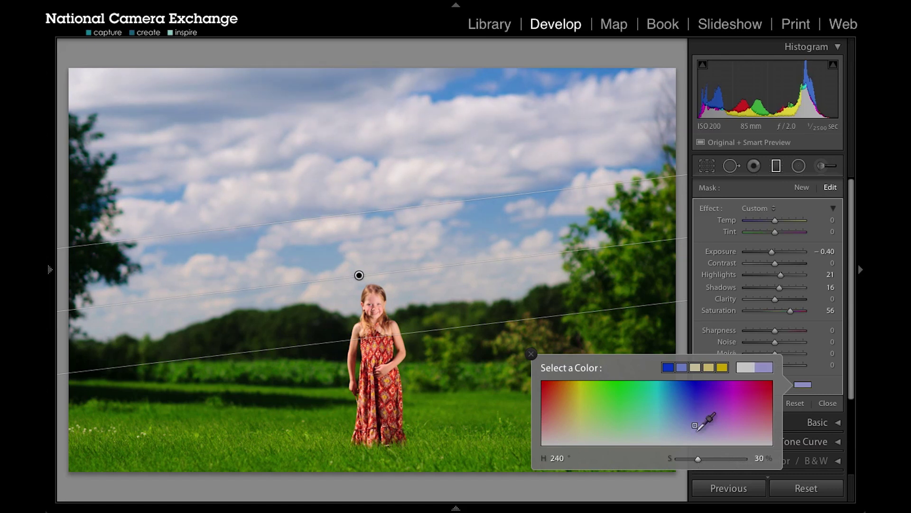
pyautogui.click(531, 354)
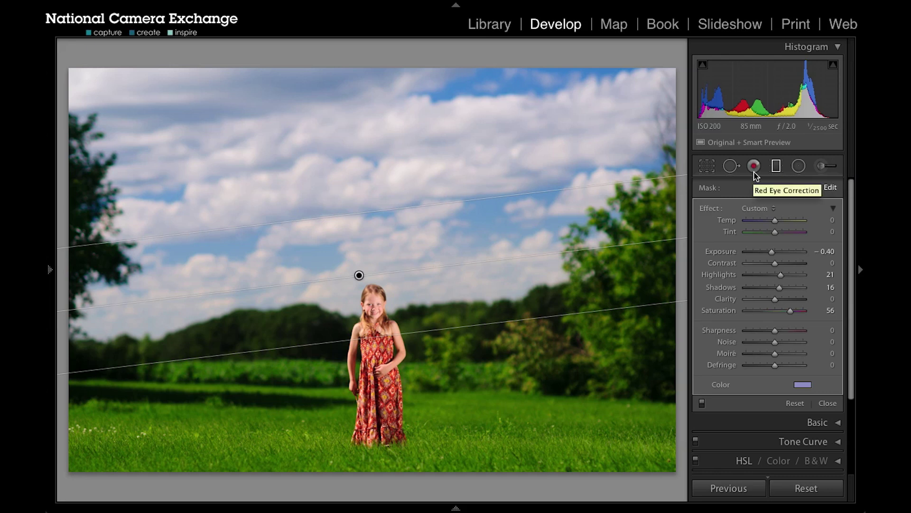
# - Switch to the Radial Filter tool, holding Alt to expose the effect Reset option
pyautogui.click(801, 170)
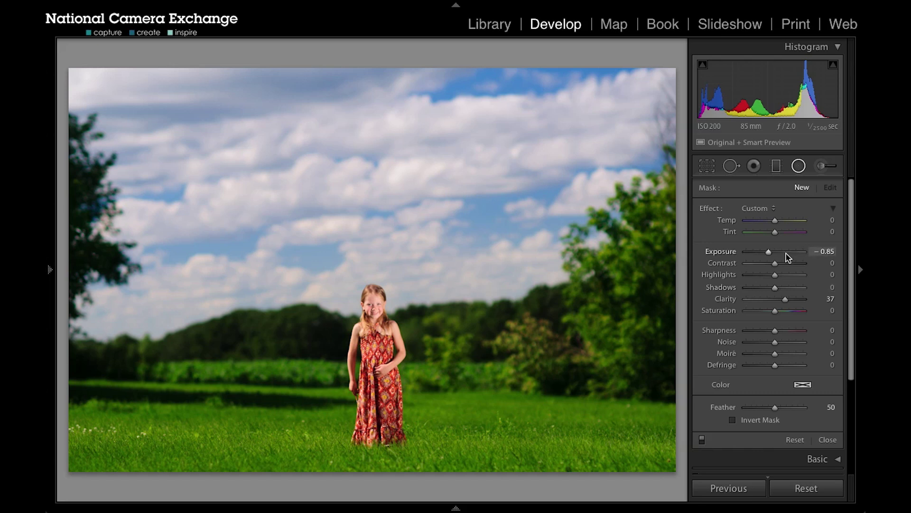
pyautogui.press('alt')
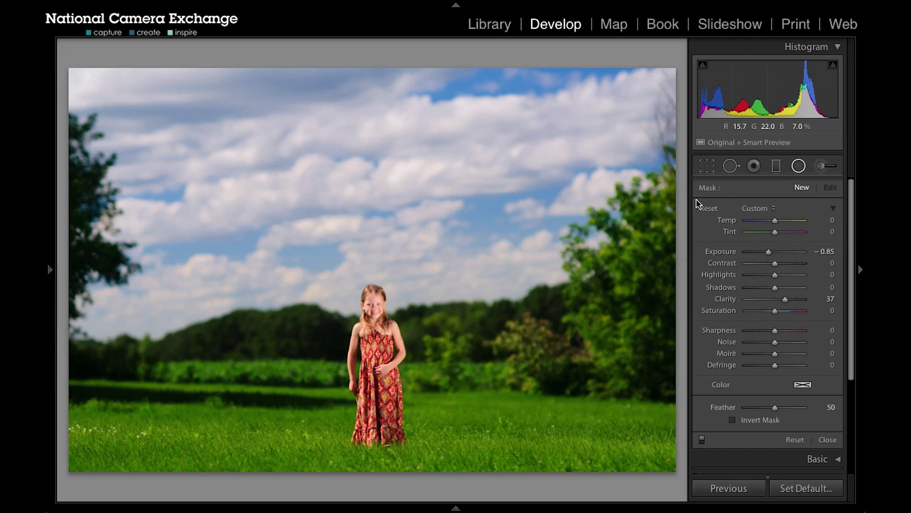
# - Zero the radial filter's sliders, then trial an ellipse over the girl at 1:1 and discard it
pyautogui.keyDown('alt'); pyautogui.click(710, 208); pyautogui.keyUp('alt')
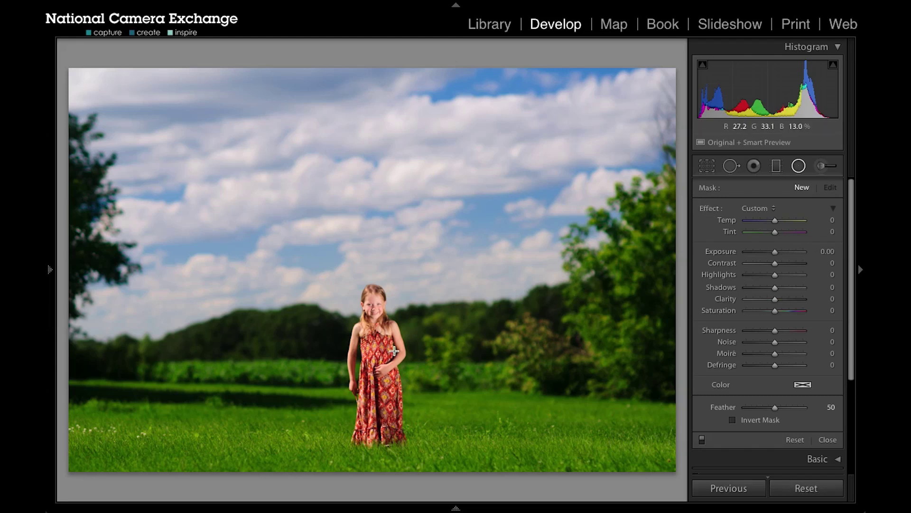
pyautogui.click(378, 314)
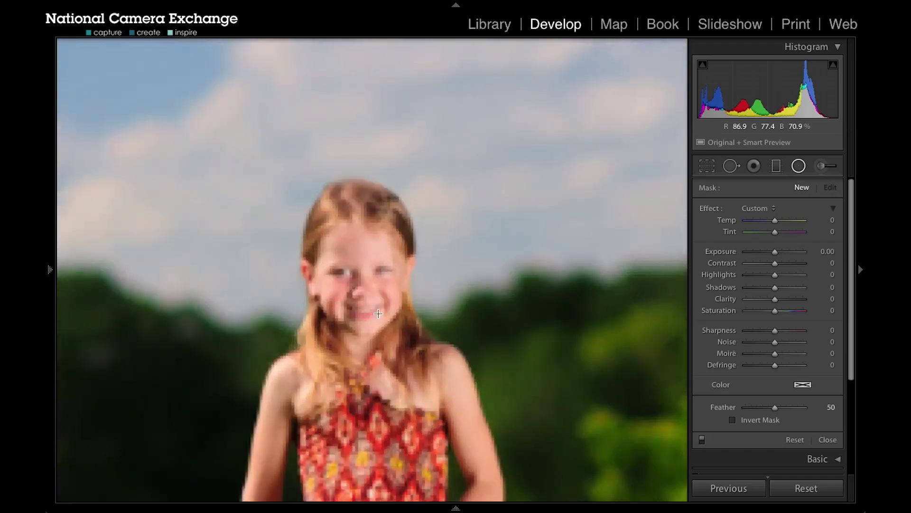
pyautogui.moveTo(371, 395); pyautogui.dragTo(409, 236)
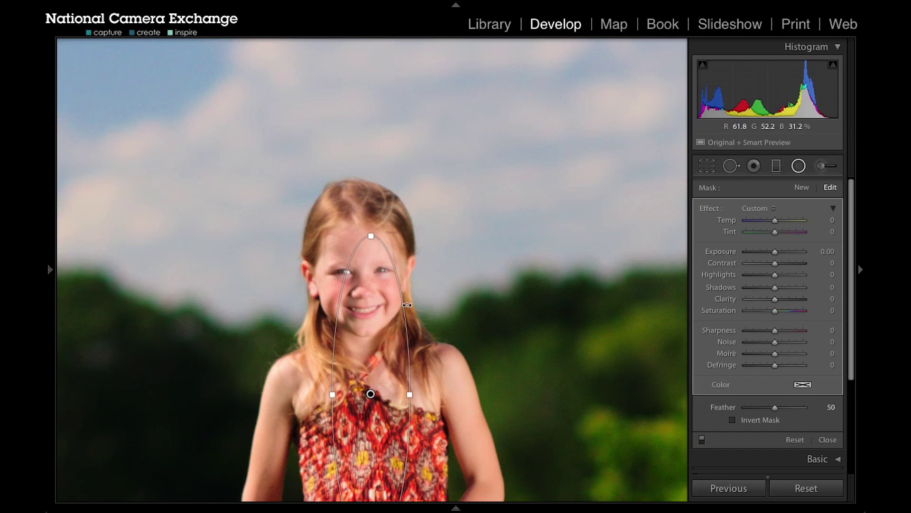
pyautogui.press('Return')
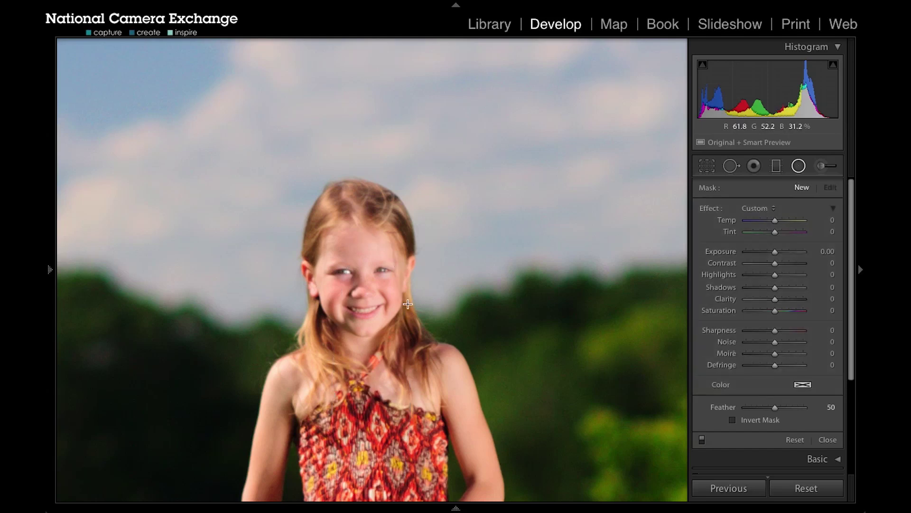
pyautogui.click(372, 374)
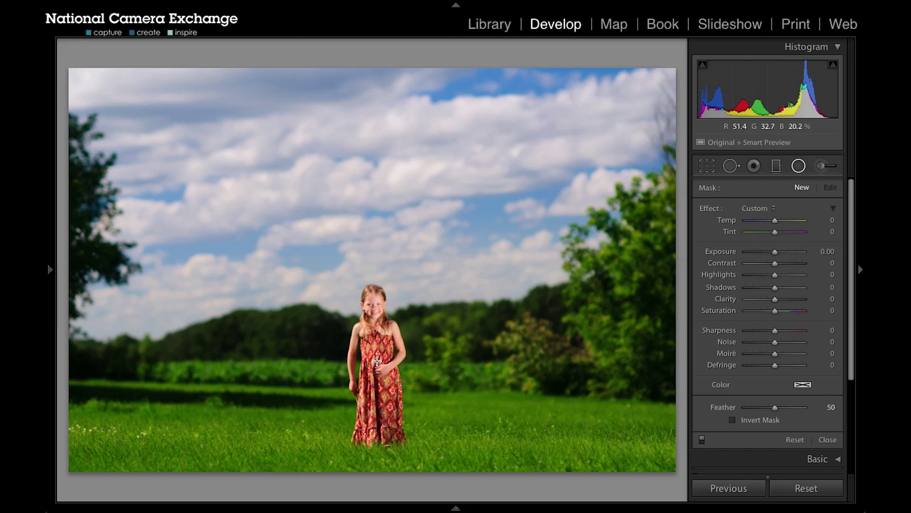
# - Draw a tall, narrow radial filter ellipse enclosing the girl from head to feet
pyautogui.moveTo(377, 361)
pyautogui.mouseDown()
pyautogui.moveTo(399, 280)
pyautogui.moveTo(410, 273)
pyautogui.mouseUp()
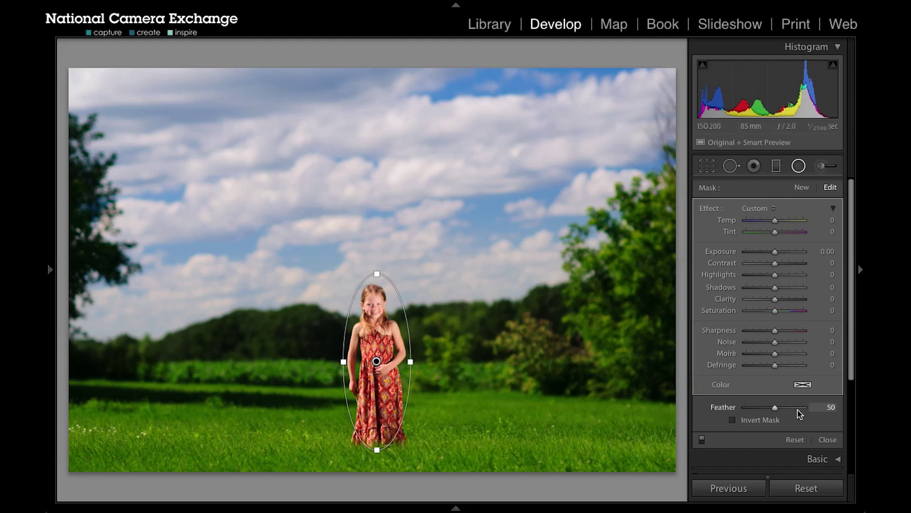
# - Set the radial filter's Feather to 100 and Highlights to -43
pyautogui.moveTo(775, 407); pyautogui.dragTo(804, 409)
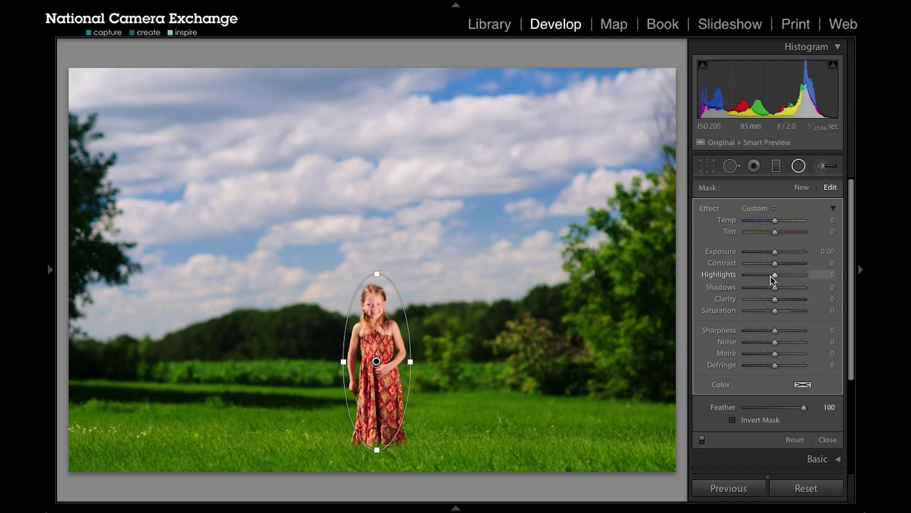
pyautogui.moveTo(774, 275); pyautogui.dragTo(766, 280)
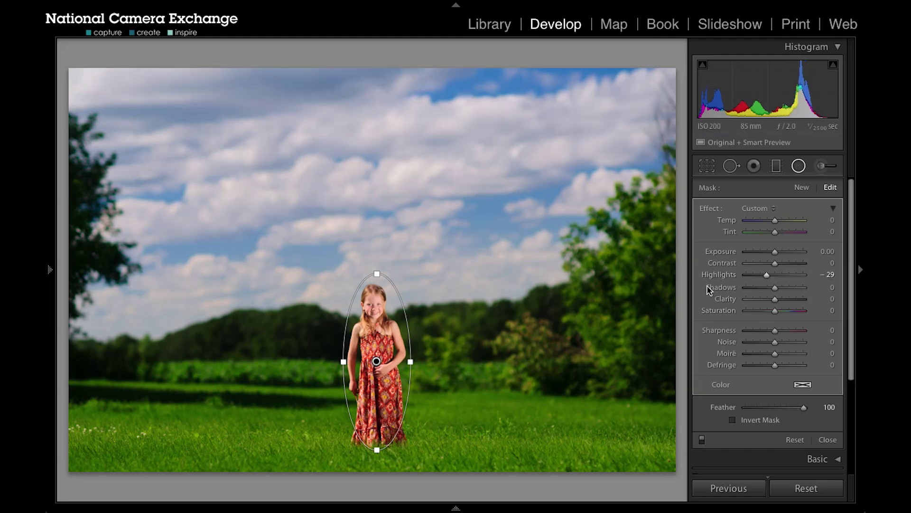
pyautogui.moveTo(759, 279); pyautogui.dragTo(756, 277)
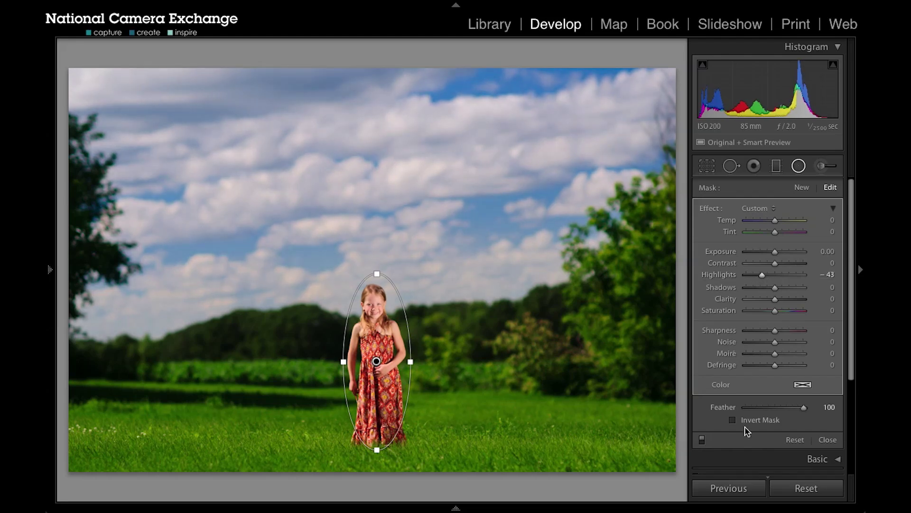
# - Invert the radial mask, set Highlights -58 and Exposure -0.38, and zoom in on the girl
pyautogui.click(734, 420)
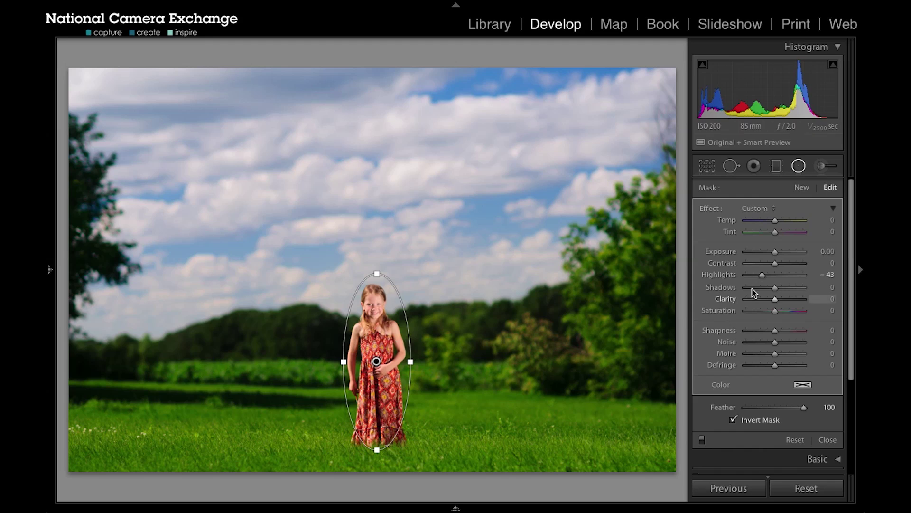
pyautogui.moveTo(762, 275); pyautogui.dragTo(772, 260)
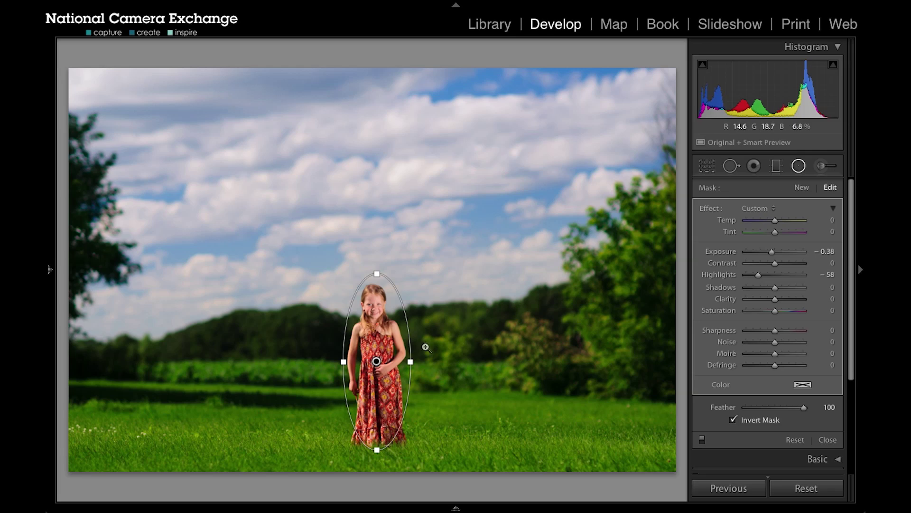
pyautogui.click(389, 343)
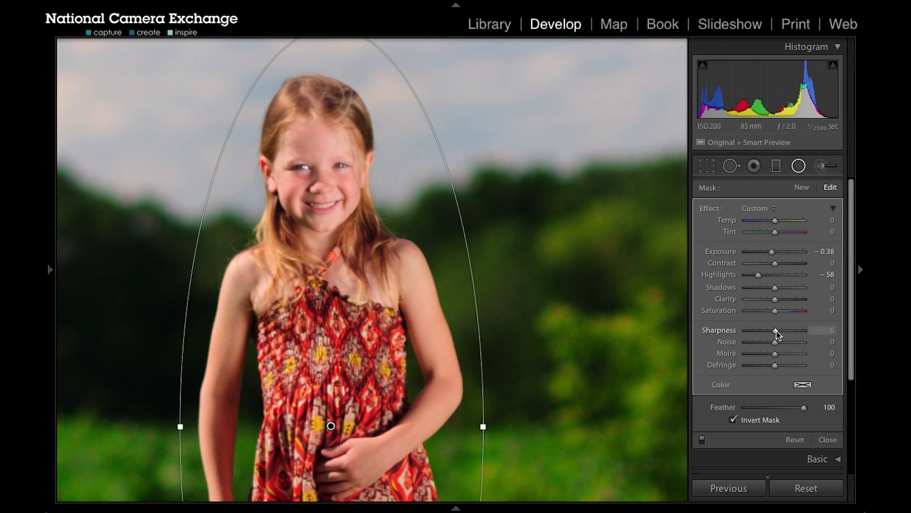
# - Raise the radial filter's Sharpness on the girl to 36, then view the whole photo again
pyautogui.moveTo(777, 334); pyautogui.dragTo(784, 334)
pyautogui.moveTo(783, 330); pyautogui.dragTo(786, 330)
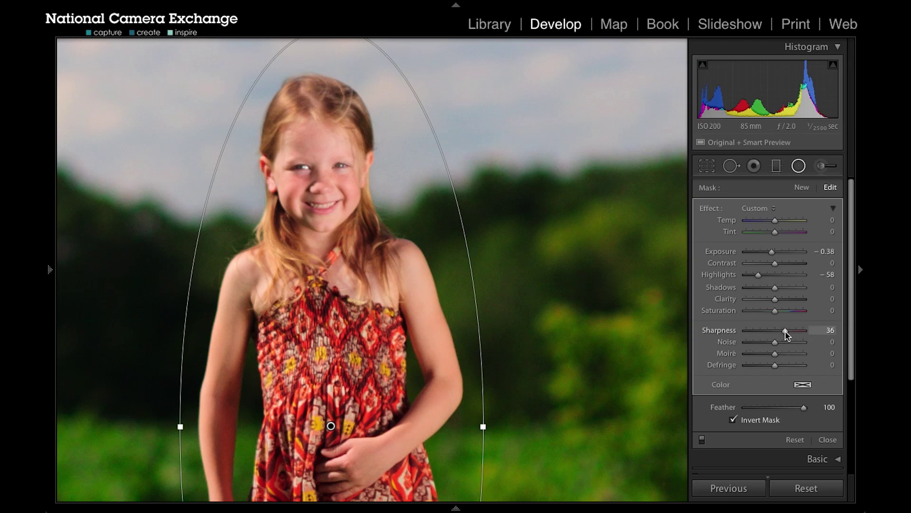
pyautogui.click(486, 250)
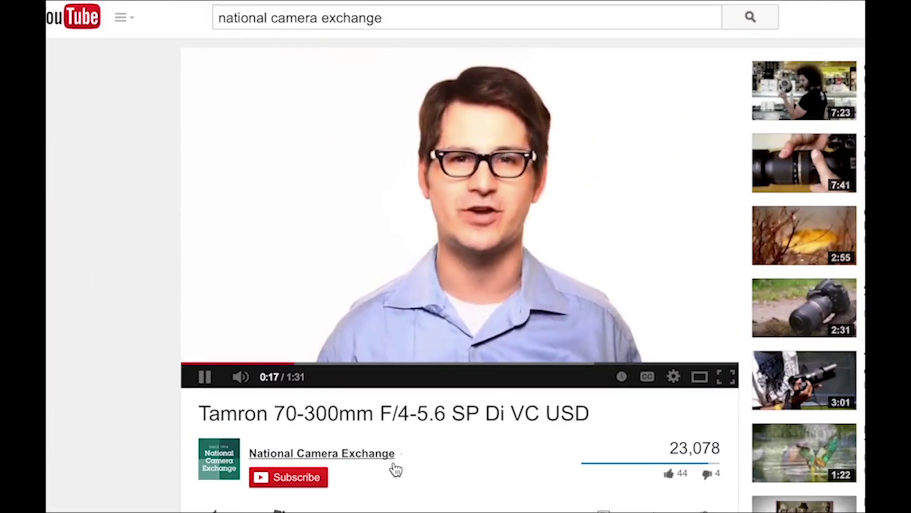
# - Scroll down the Tamron 70-300mm video page to its description and comments
pyautogui.scroll(-2, 394, 468)
pyautogui.moveTo(395, 468)
pyautogui.scroll(-3, 394, 467)
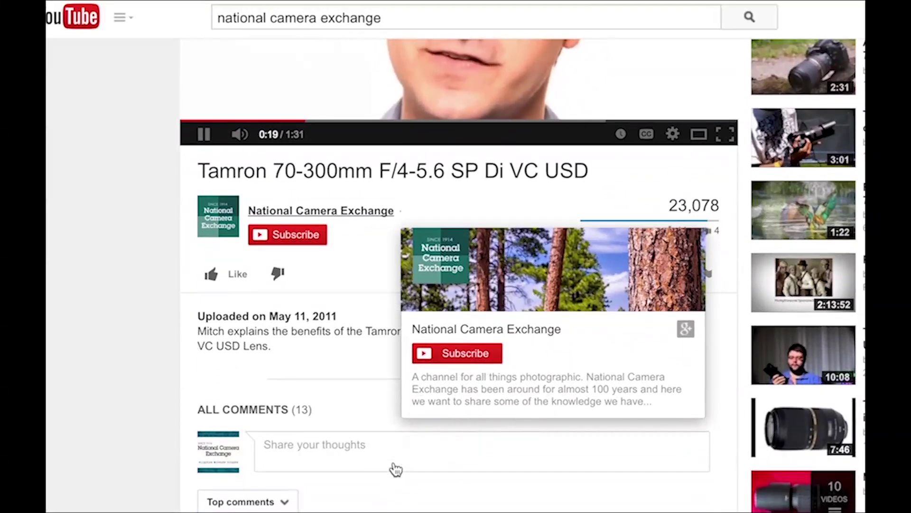